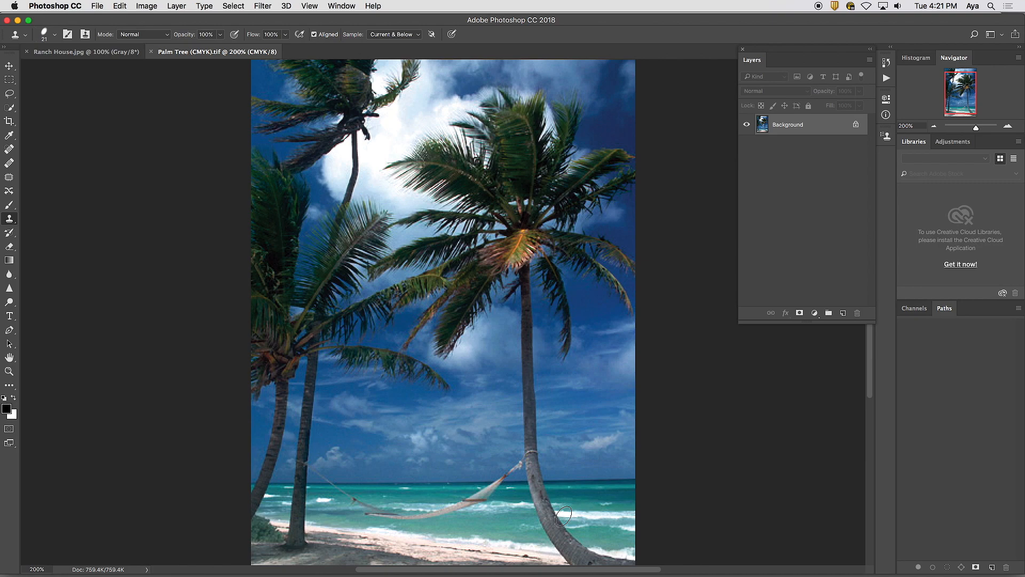
Convert the palm tree image to Grayscale mode, discarding its color information, and recheck the active color mode.
left_click(146, 6)
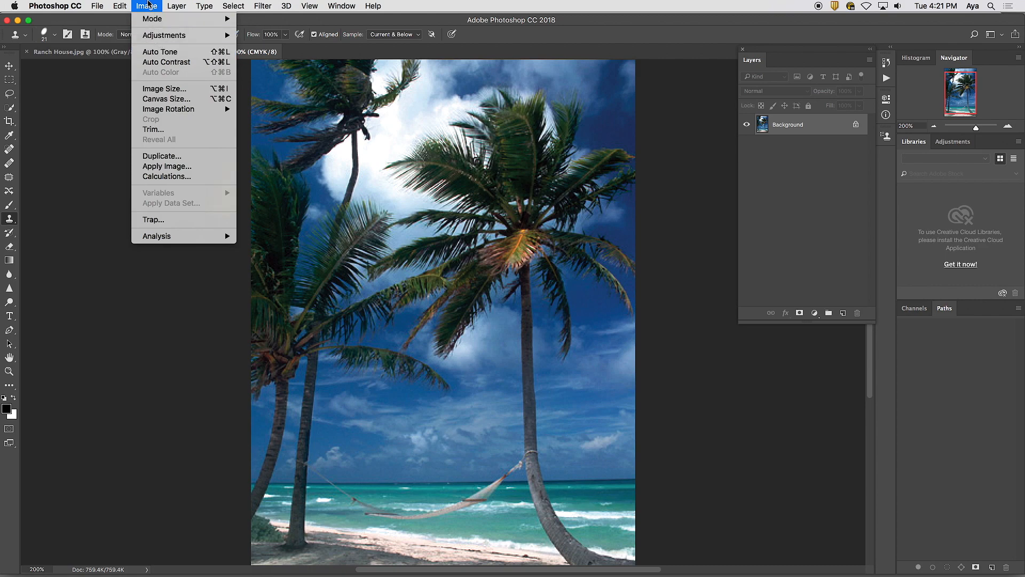
mouse_move(152, 20)
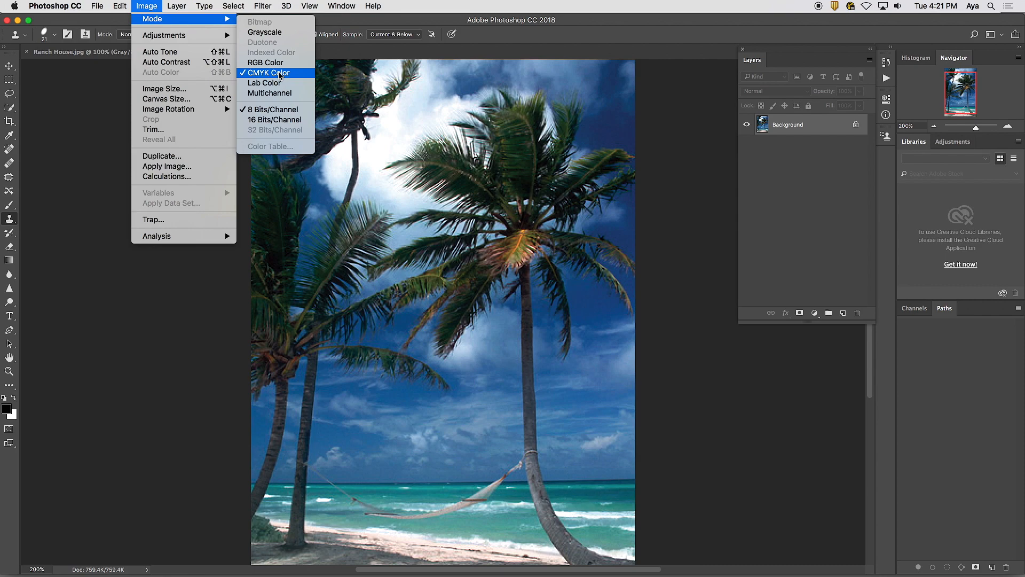
left_click(276, 35)
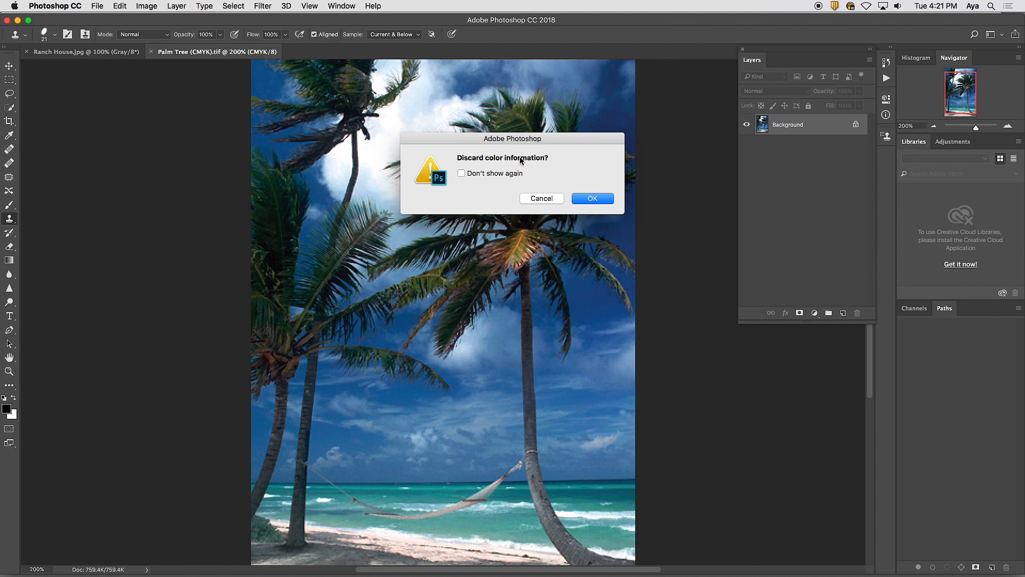
left_click(597, 201)
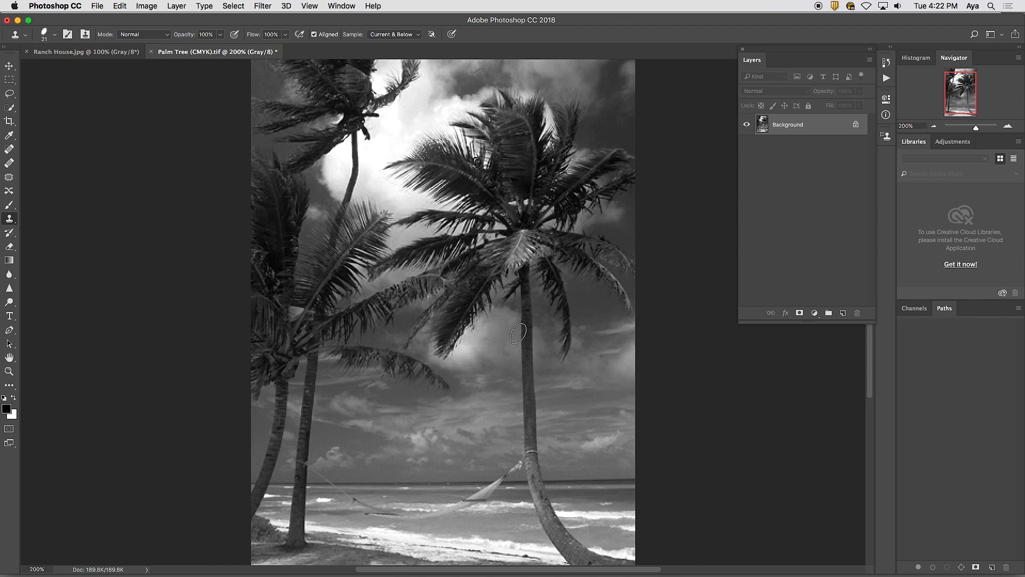
left_click(147, 7)
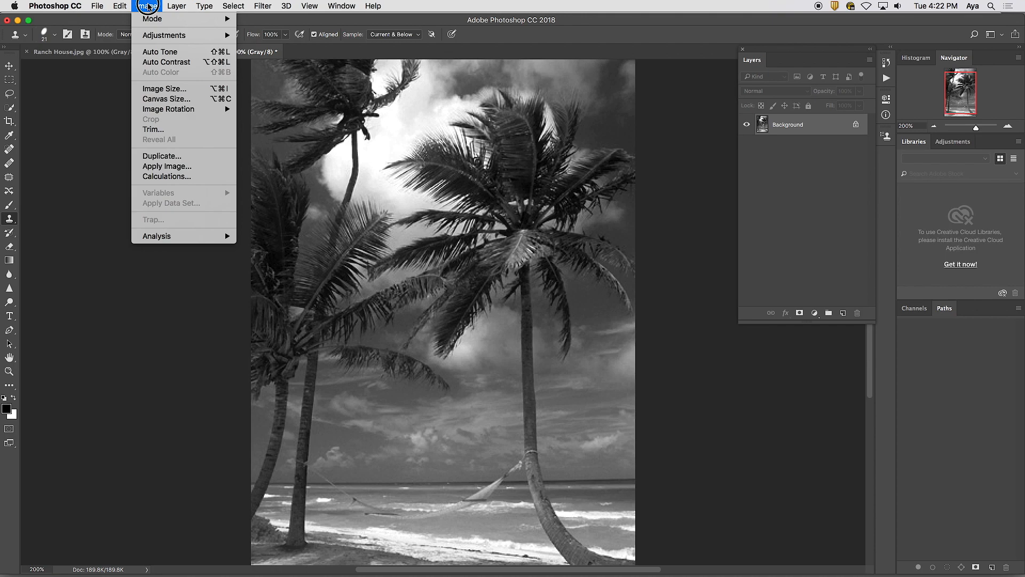
mouse_move(170, 20)
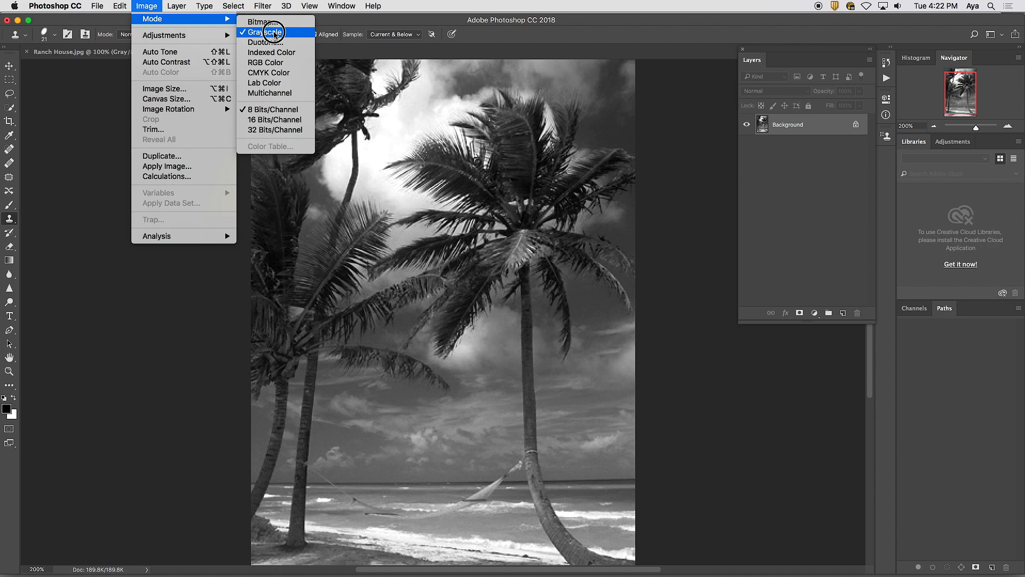
left_click(274, 33)
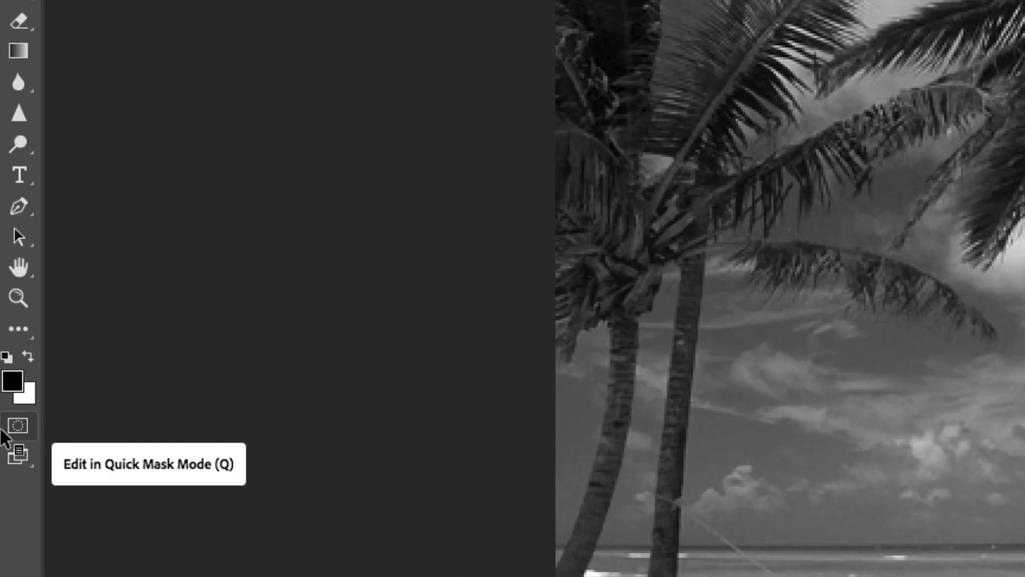
Set the foreground color to the bright red e91515.
left_click(13, 381)
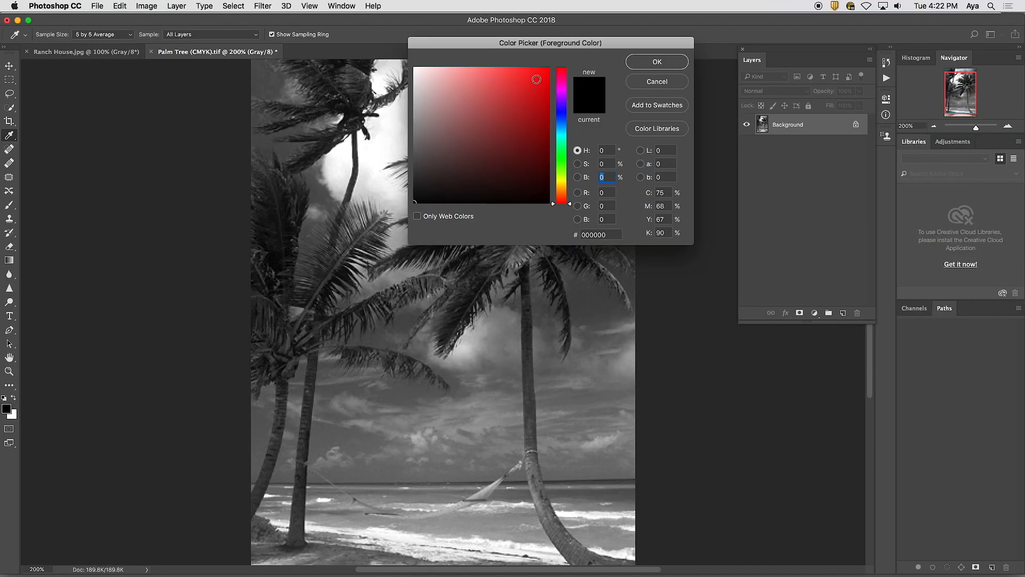
left_click(537, 79)
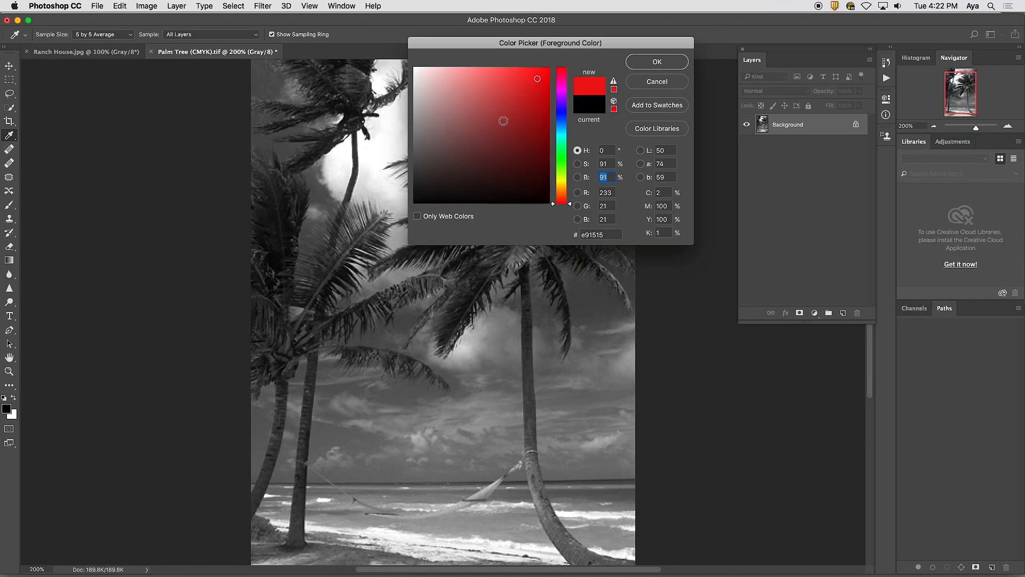
left_click(662, 62)
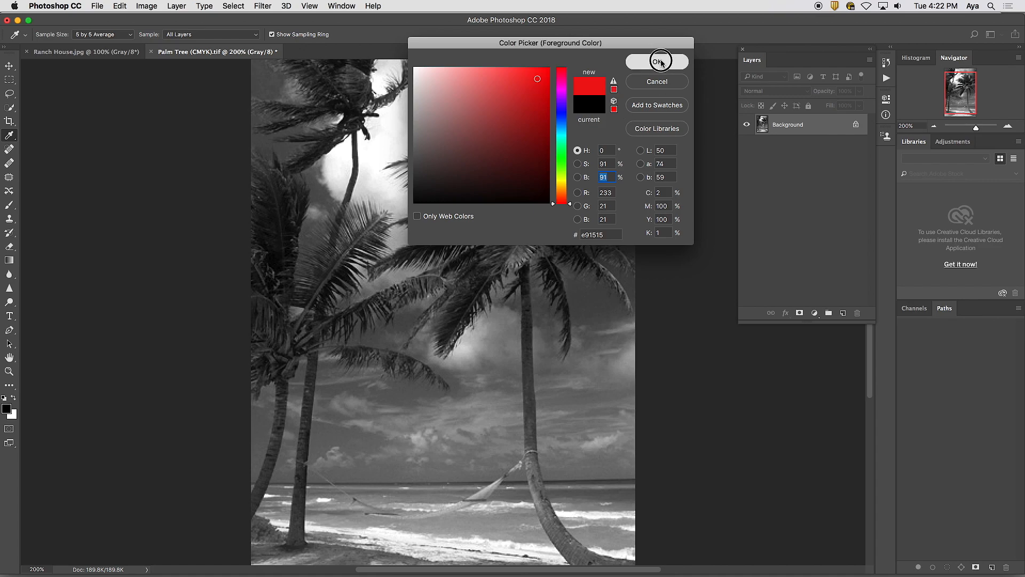
key("s")
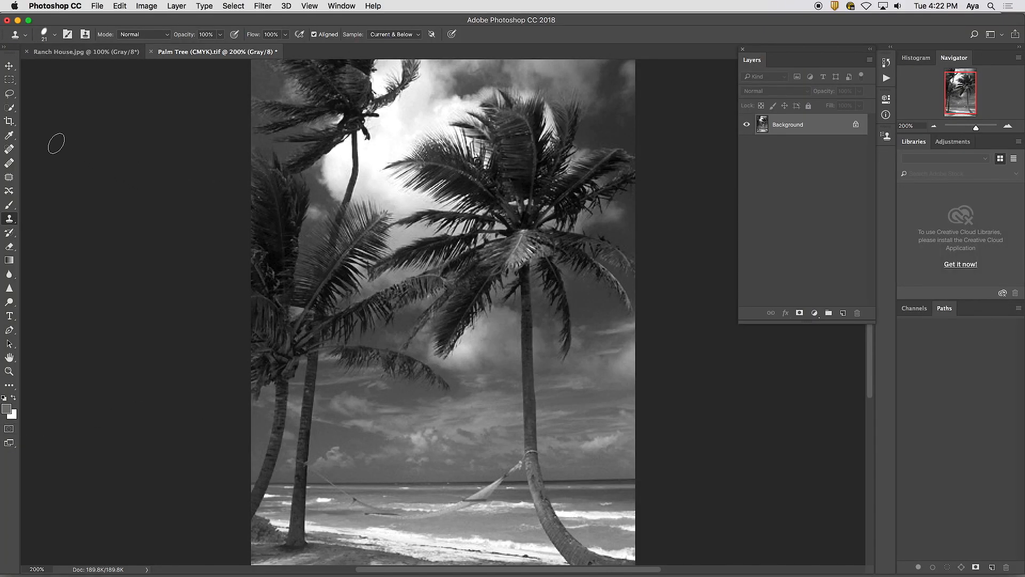
Paint a looping test stroke over the palms with the Brush tool and undo it.
left_click(9, 205)
left_click(53, 203)
mouse_move(334, 178)
left_mouse_down()
mouse_move(326, 261)
mouse_move(514, 242)
mouse_move(424, 222)
mouse_move(544, 284)
mouse_move(518, 141)
mouse_move(417, 189)
mouse_move(400, 321)
mouse_move(411, 479)
left_mouse_up()
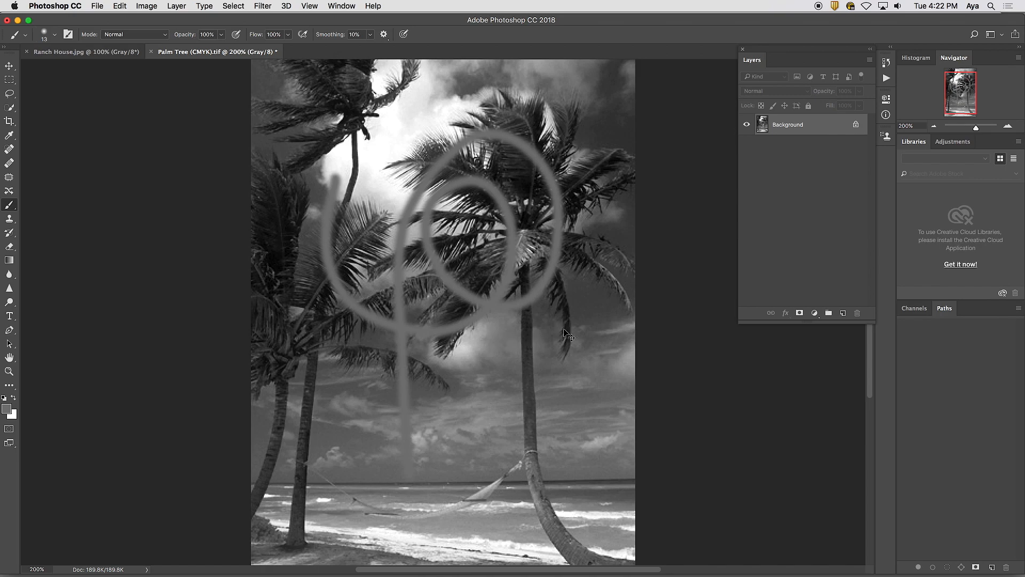
key("super+z")
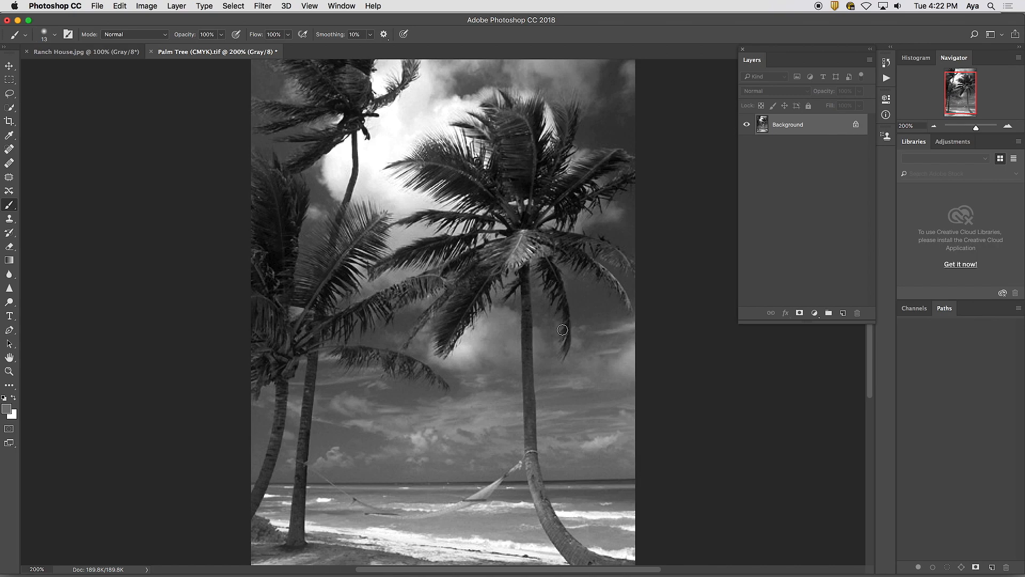
Convert the grayscale image to RGB Color and try a looping red brush stroke over the palms, undoing the stroke.
left_click(148, 6)
mouse_move(155, 18)
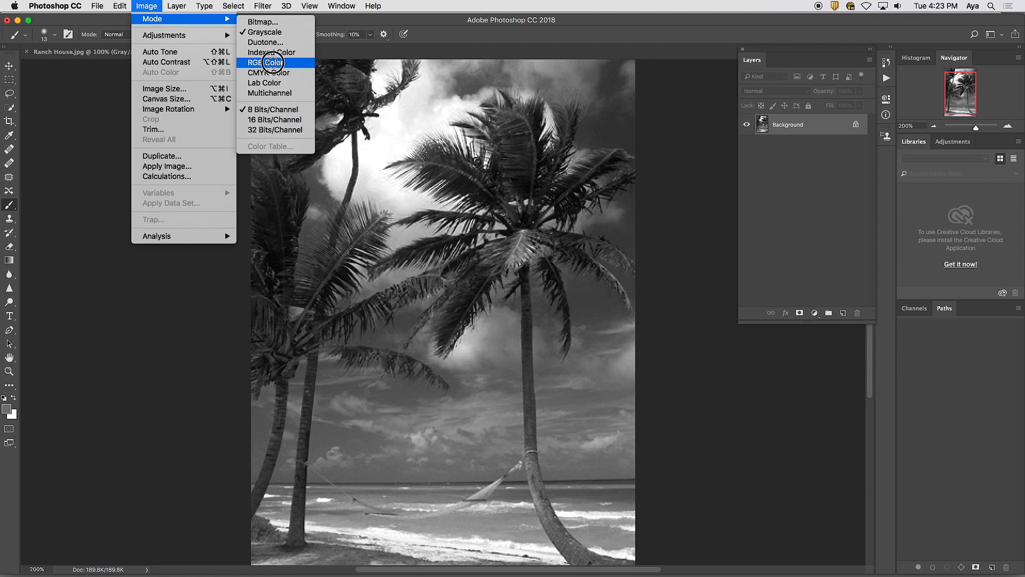
left_click(273, 62)
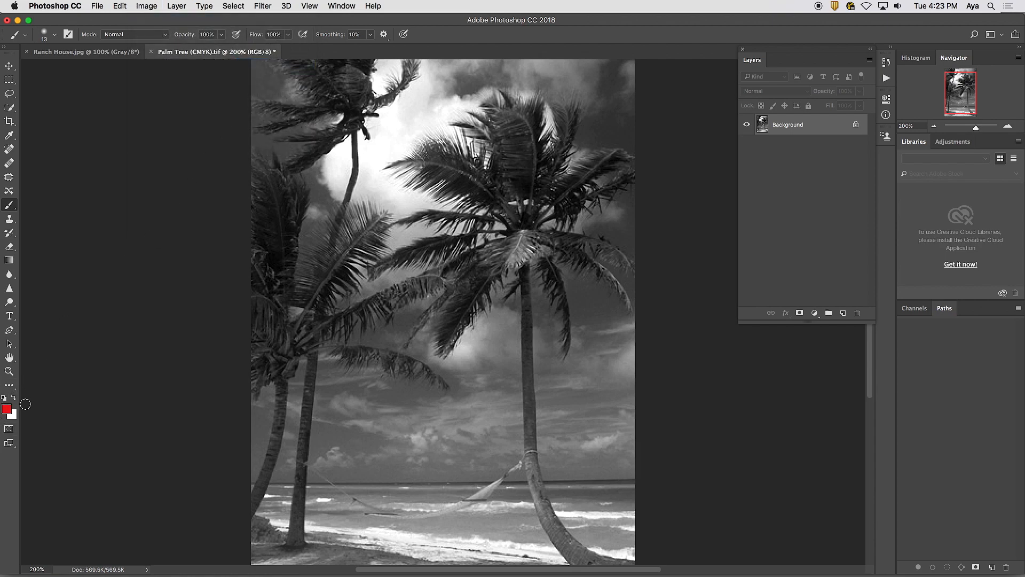
mouse_move(372, 203)
left_mouse_down()
mouse_move(367, 320)
mouse_move(550, 303)
mouse_move(473, 258)
mouse_move(412, 380)
mouse_move(466, 495)
mouse_move(591, 365)
mouse_move(554, 122)
mouse_move(464, 86)
mouse_move(408, 116)
mouse_move(385, 169)
left_mouse_up()
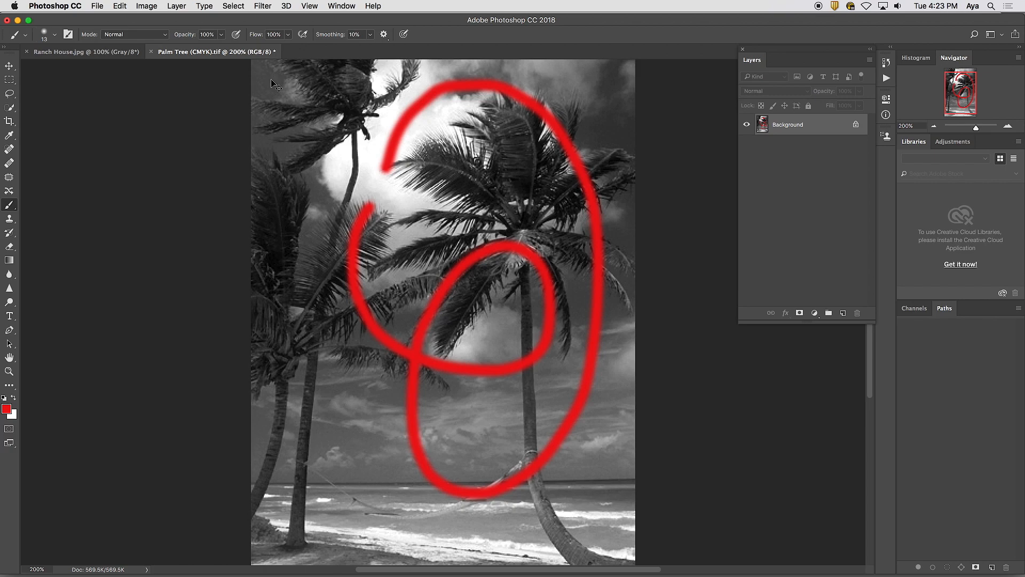
key("super+z")
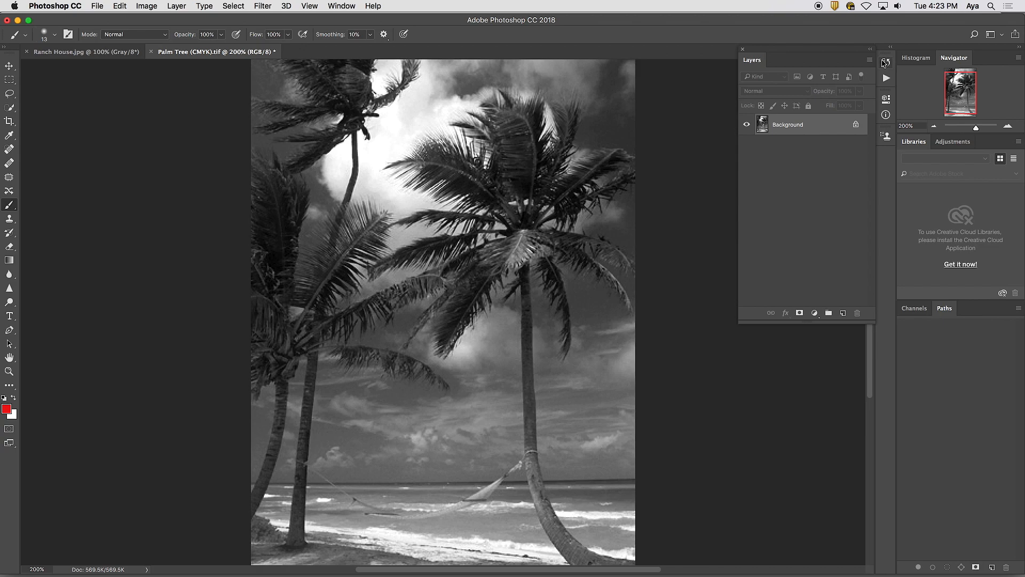
Revert the image to its original history snapshot and convert it from CMYK directly to RGB Color mode.
left_click(887, 62)
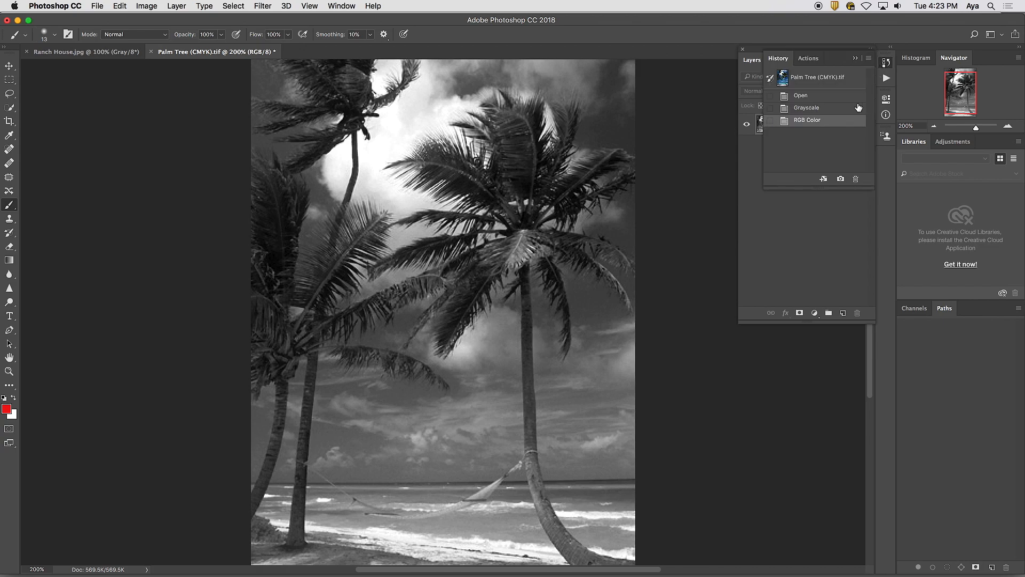
left_click(824, 80)
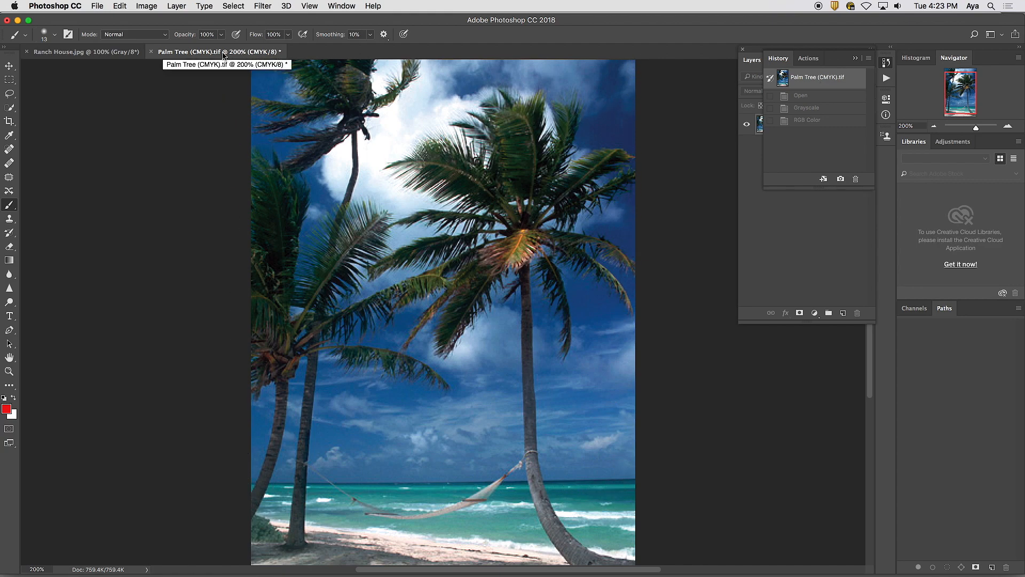
left_click(154, 6)
mouse_move(179, 25)
left_click(262, 63)
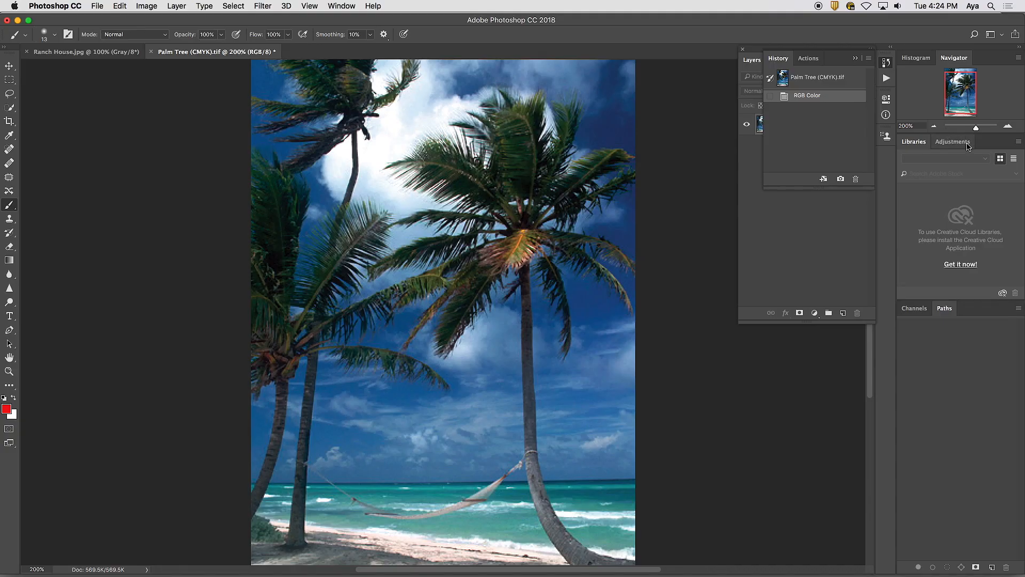
Add a Black & White adjustment layer with the Default preset and toggle its visibility off and on.
left_click(967, 143)
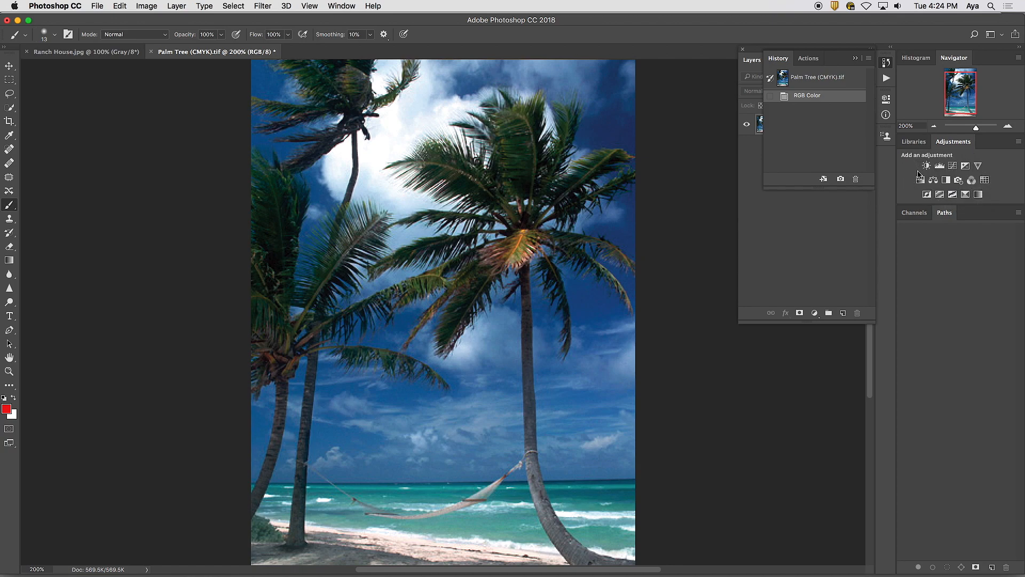
left_click(947, 181)
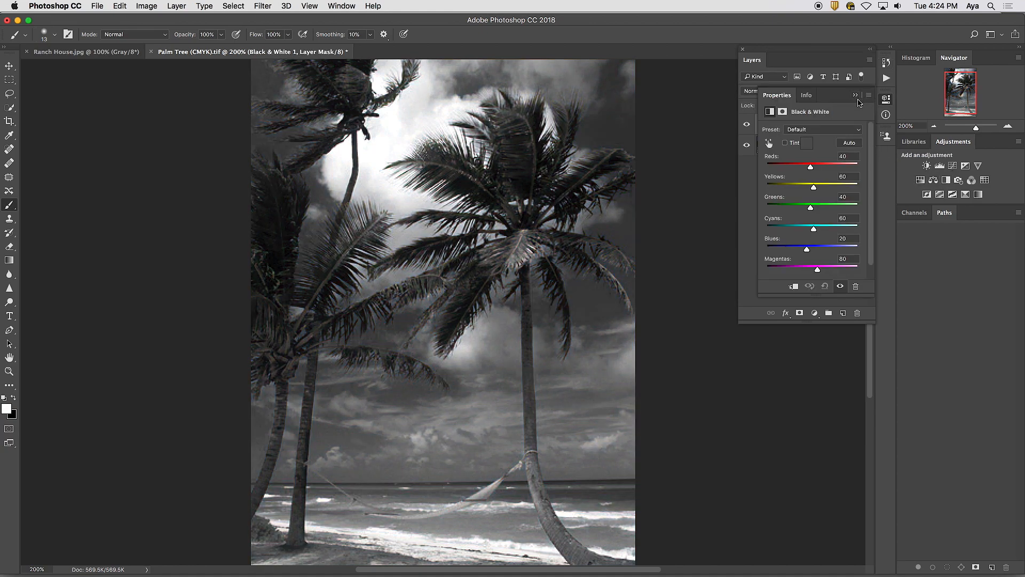
left_click(856, 97)
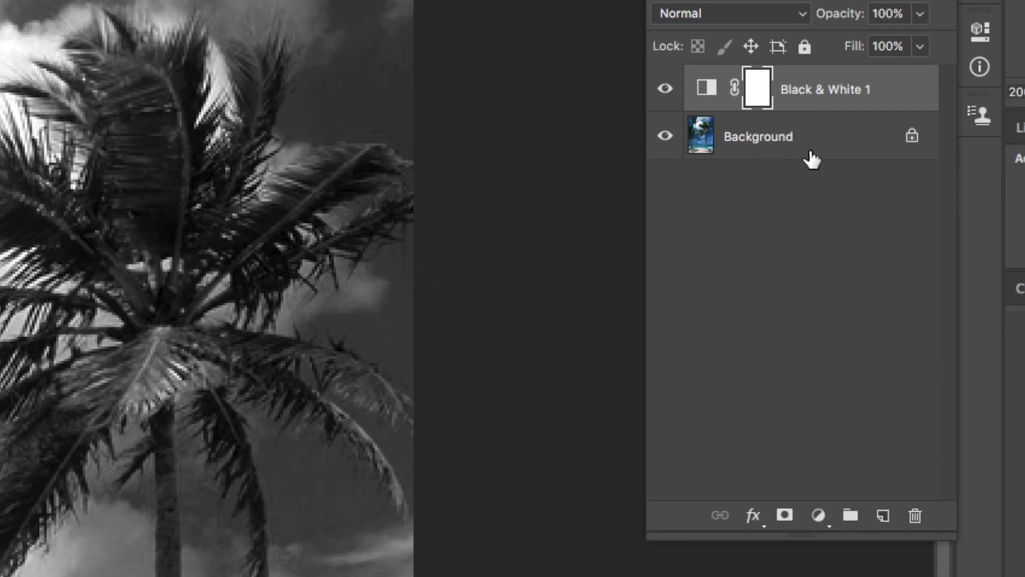
left_click(667, 89)
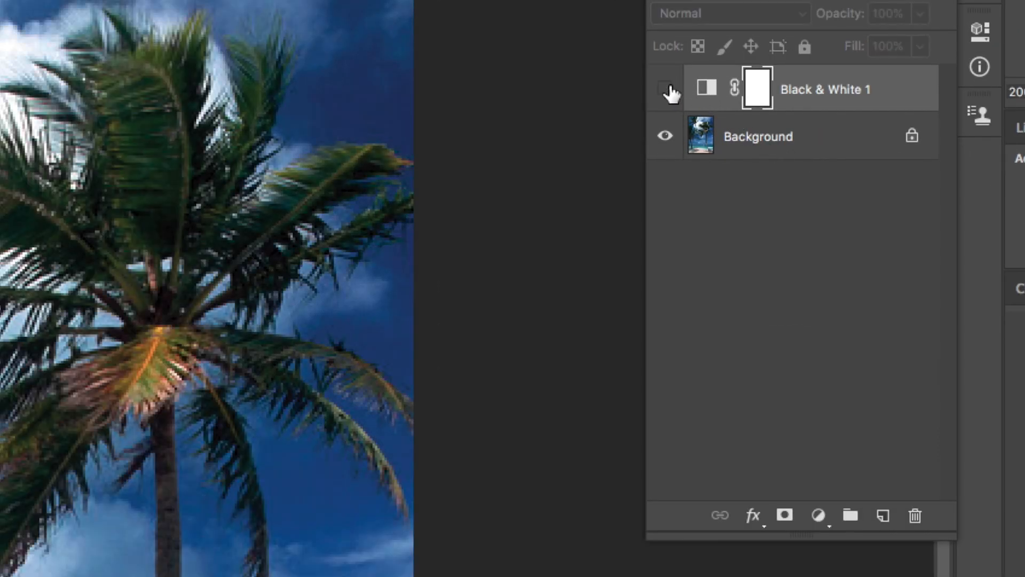
left_click(667, 89)
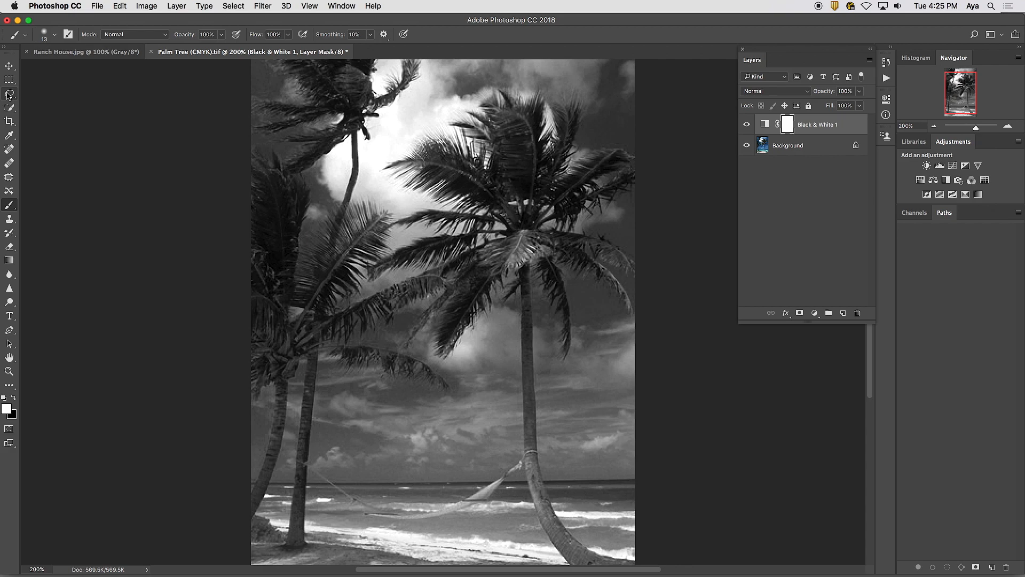
Lasso a large rounded area around the central palm's crown and add a Curves adjustment layer limited to it.
left_click(10, 94)
mouse_move(404, 125)
left_mouse_down()
mouse_move(350, 255)
mouse_move(448, 347)
mouse_move(551, 304)
mouse_move(555, 198)
mouse_move(470, 123)
mouse_move(404, 126)
left_mouse_up()
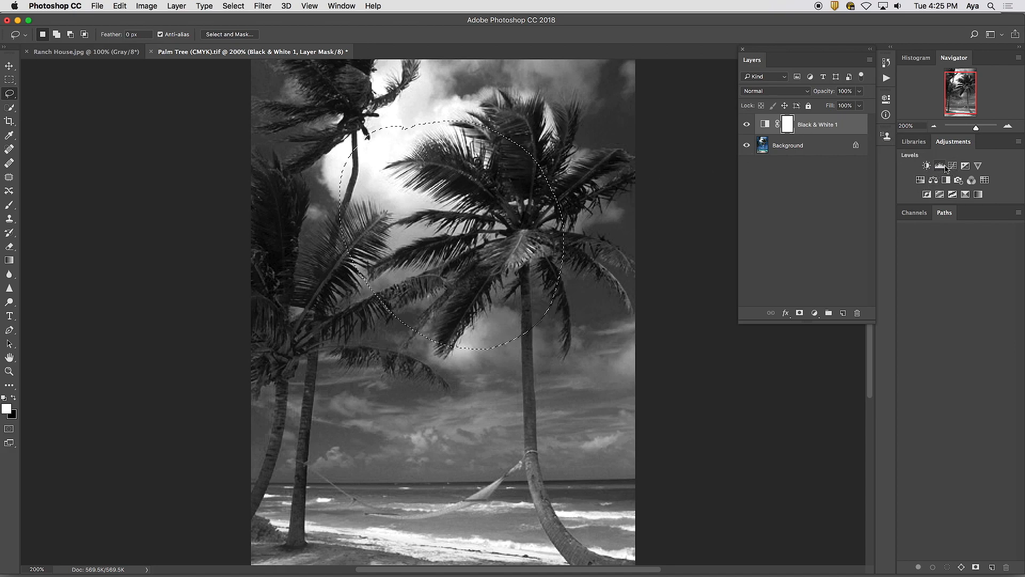
left_click(953, 168)
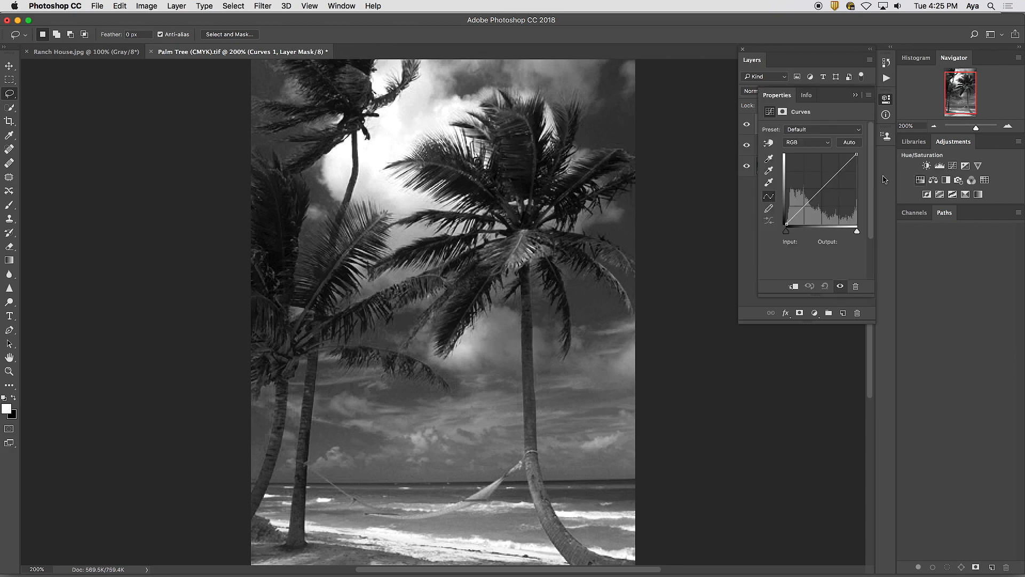
Pull down the Red channel curve to input 185, output 118, tinting the masked area teal.
left_click(823, 142)
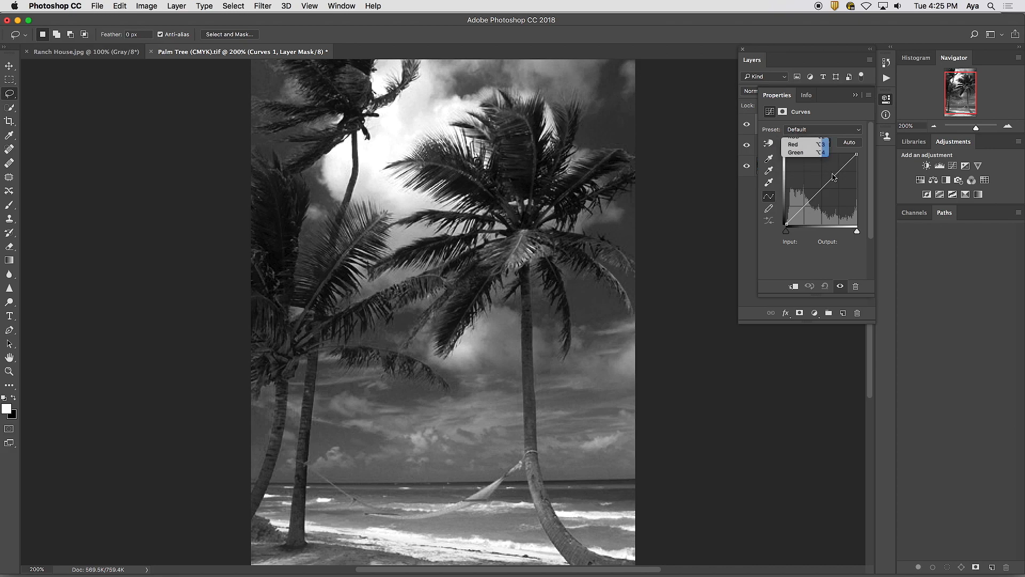
left_click(824, 150)
mouse_move(823, 191)
left_mouse_down()
mouse_move(821, 172)
mouse_move(825, 209)
mouse_move(839, 196)
mouse_move(807, 166)
mouse_move(838, 191)
left_mouse_up()
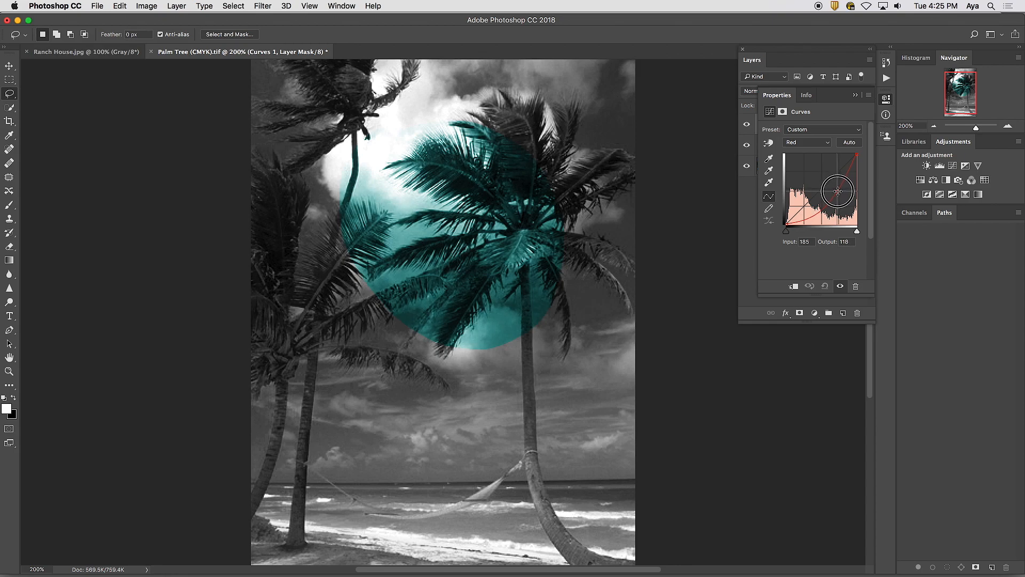
left_click(755, 199)
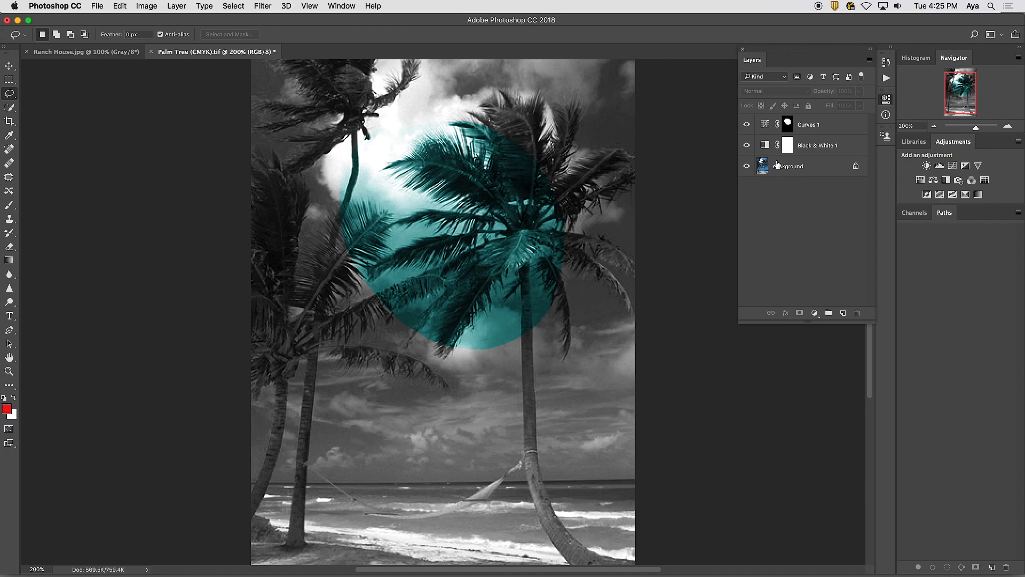
Hide the Curves and Black & White adjustment layers to compare with the original photo, and show both again.
left_click(747, 124)
left_click(747, 145)
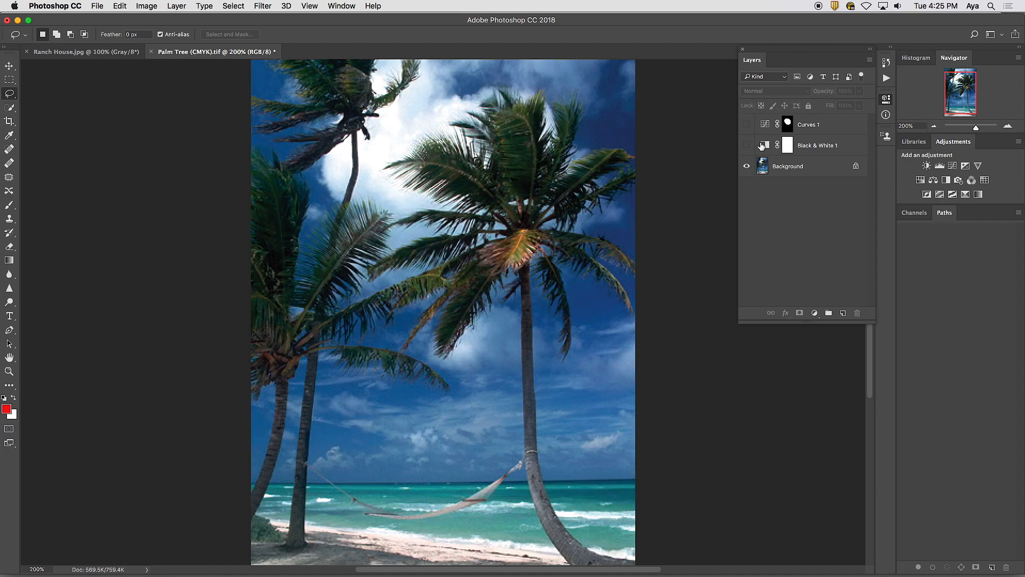
left_click(747, 147)
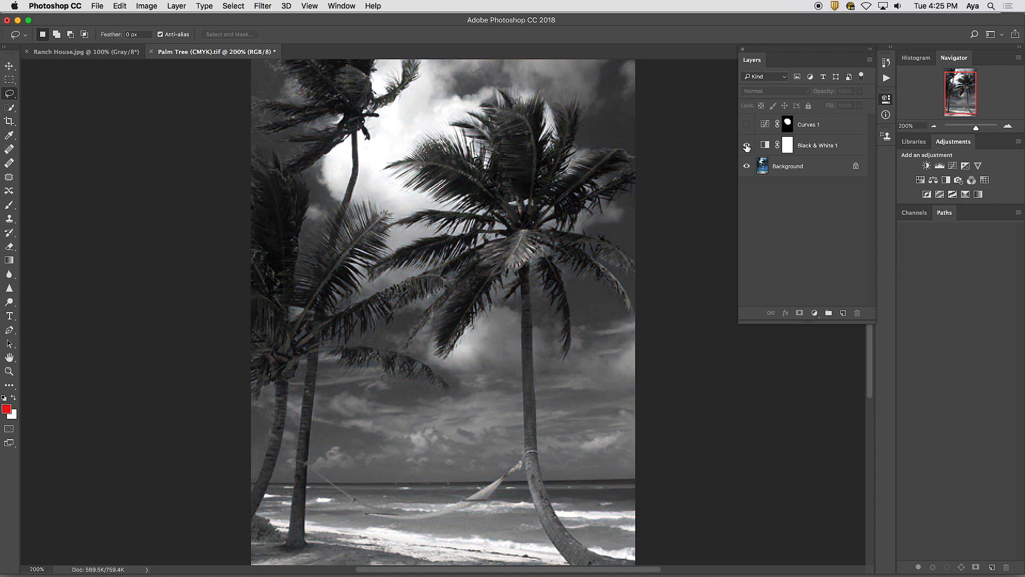
left_click(748, 124)
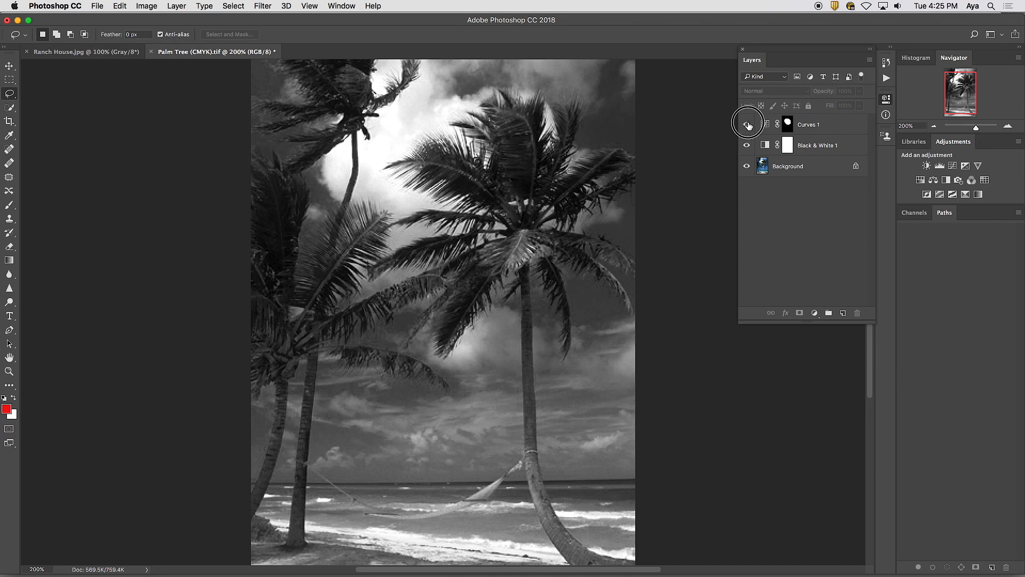